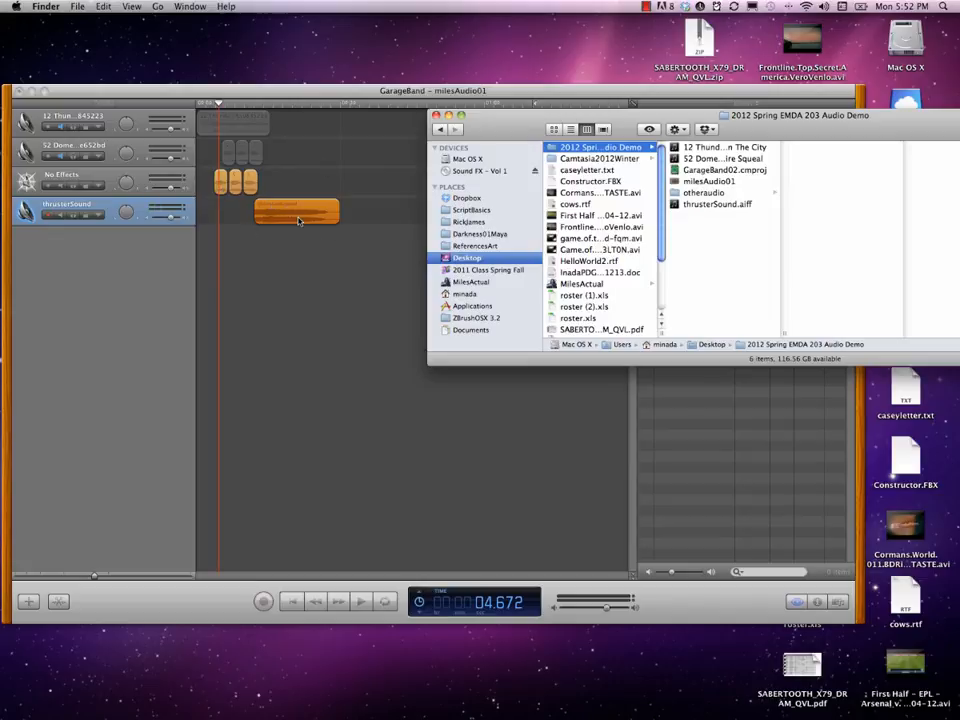
Move the thrusterSound region to the very start of the timeline and solo its track
{"action": "left_click_drag", "start_coordinate": [299, 221], "coordinate": [214, 218]}
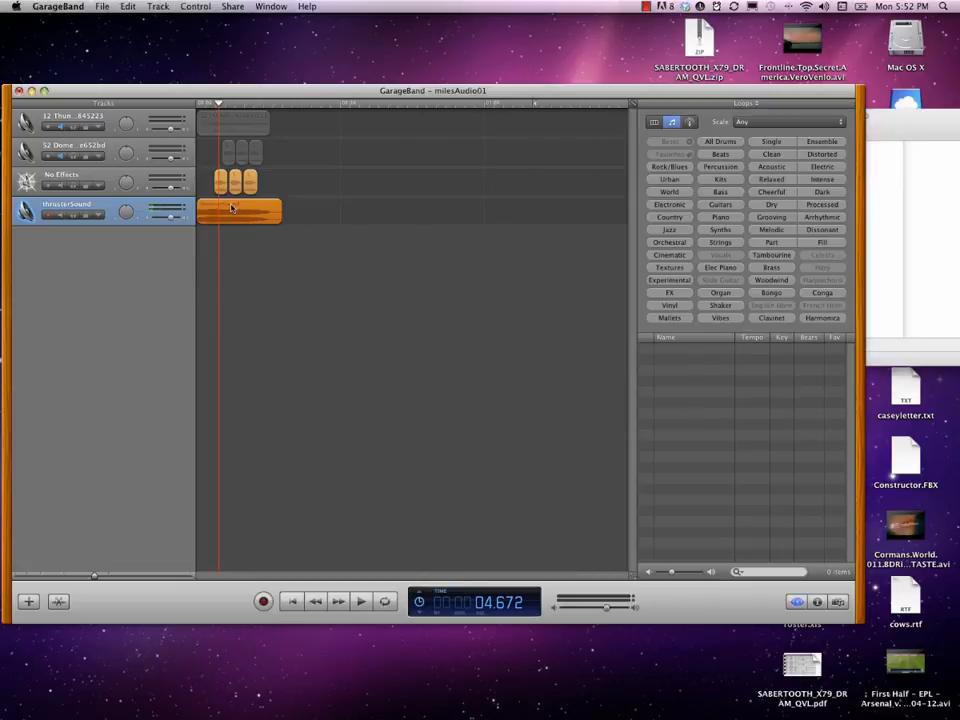
{"action": "left_click", "coordinate": [73, 216]}
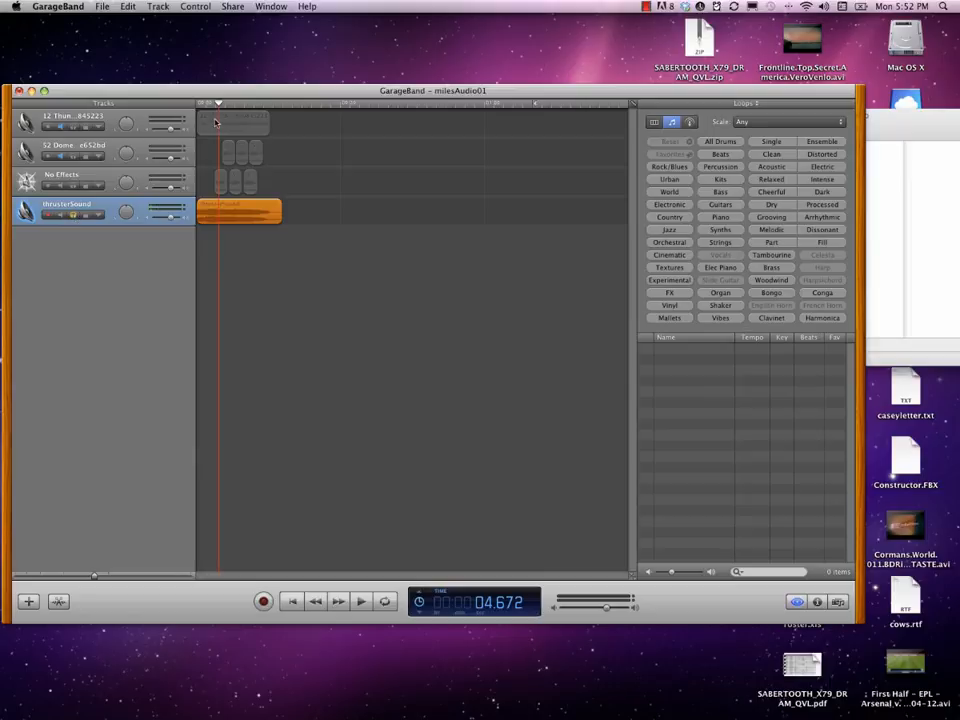
Play the soloed thrusterSound track from the beginning, then return the playhead to the start
{"action": "left_click_drag", "start_coordinate": [219, 104], "coordinate": [188, 108]}
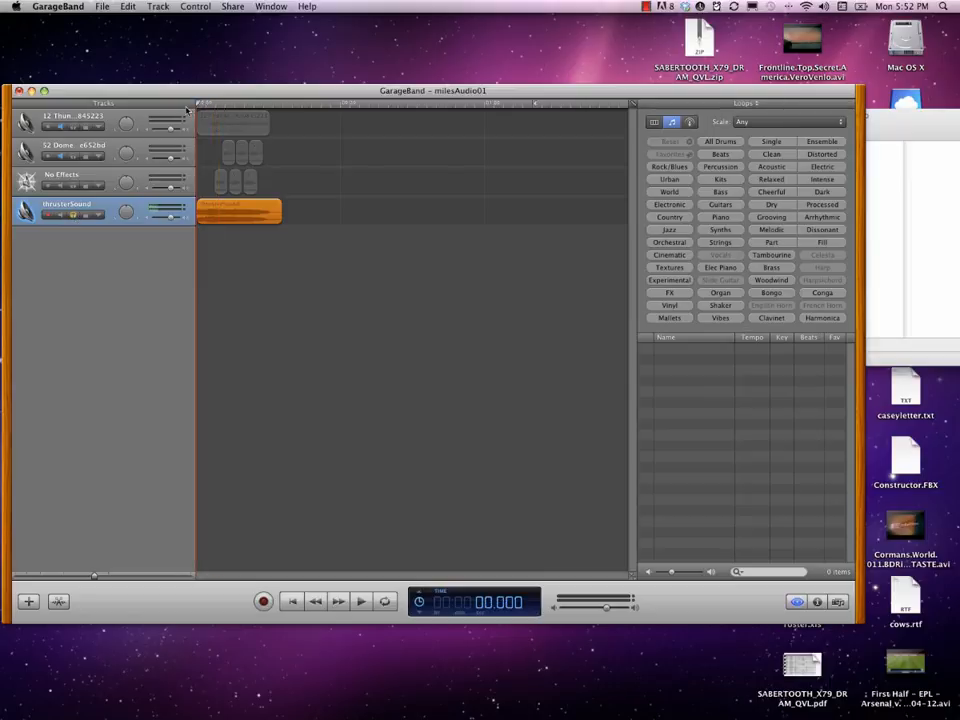
{"action": "key", "text": "space"}
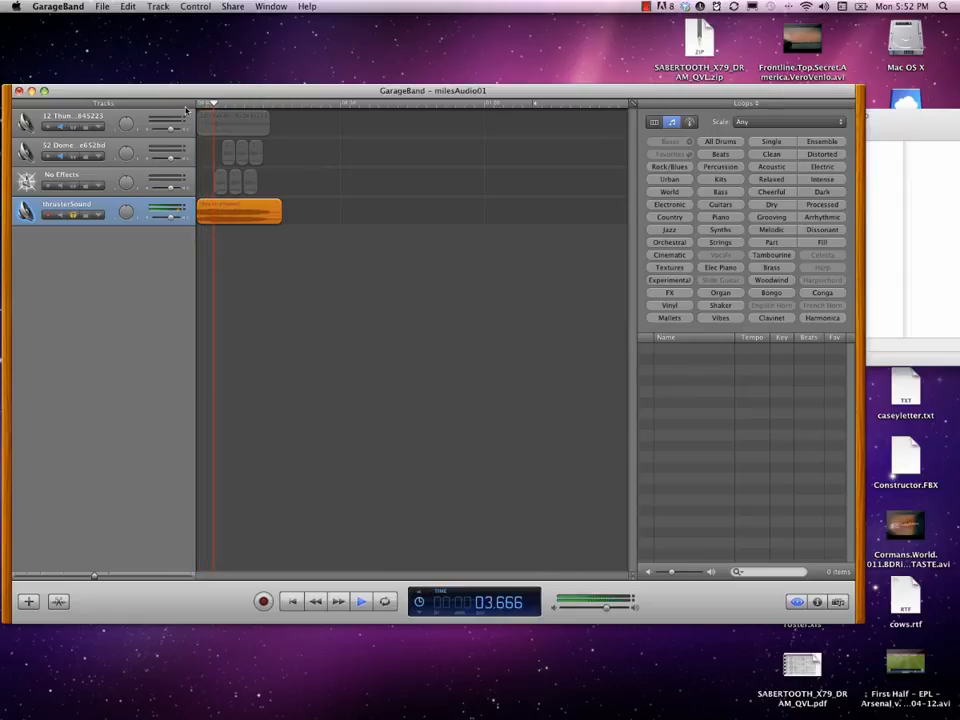
{"action": "left_click_drag", "start_coordinate": [216, 104], "coordinate": [198, 110]}
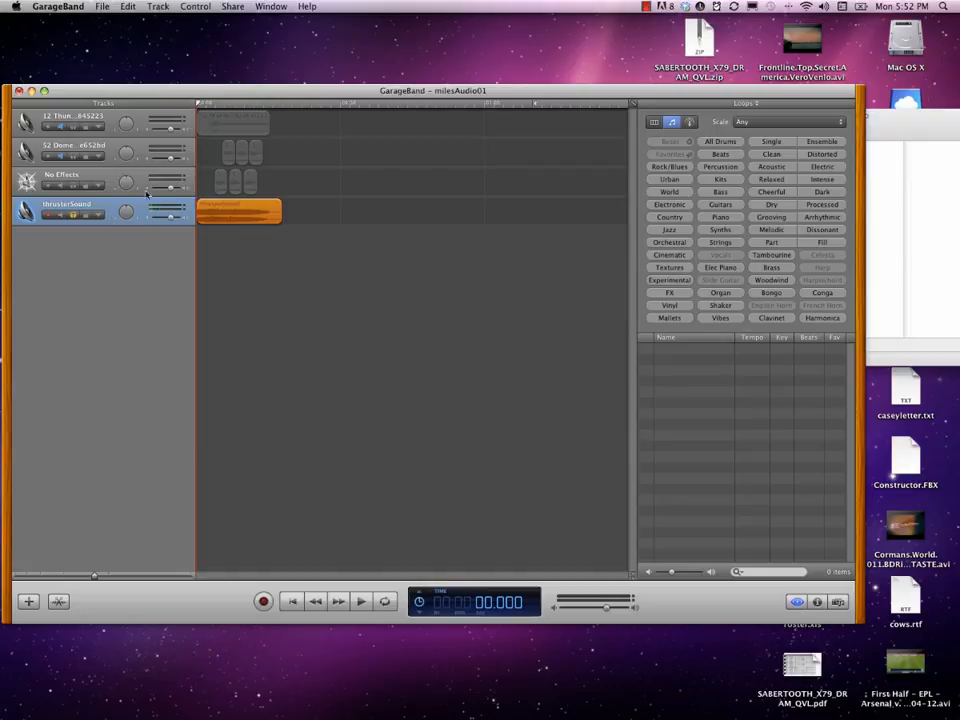
Show the thrusterSound track's Track Volume automation and add control points along its volume curve
{"action": "left_click", "coordinate": [101, 218]}
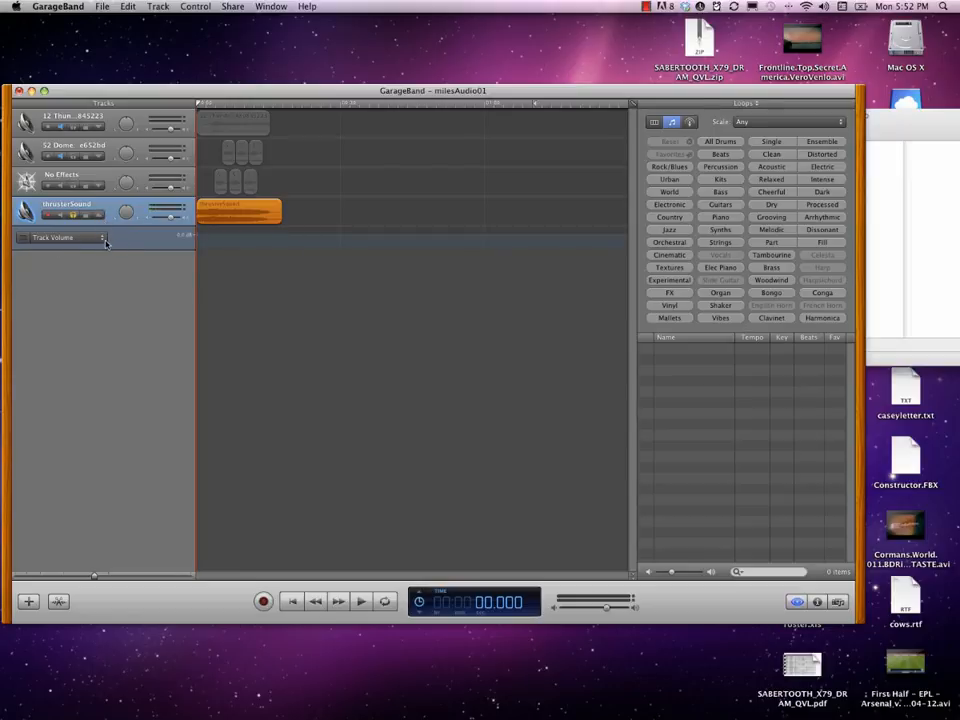
{"action": "left_click", "coordinate": [101, 240]}
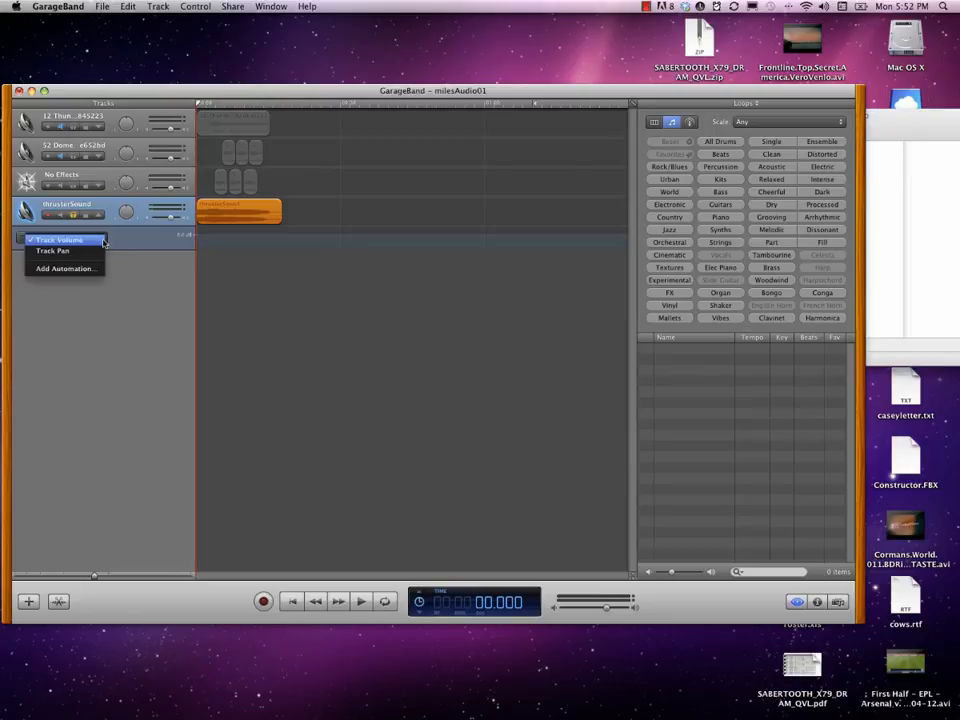
{"action": "key", "text": "Escape"}
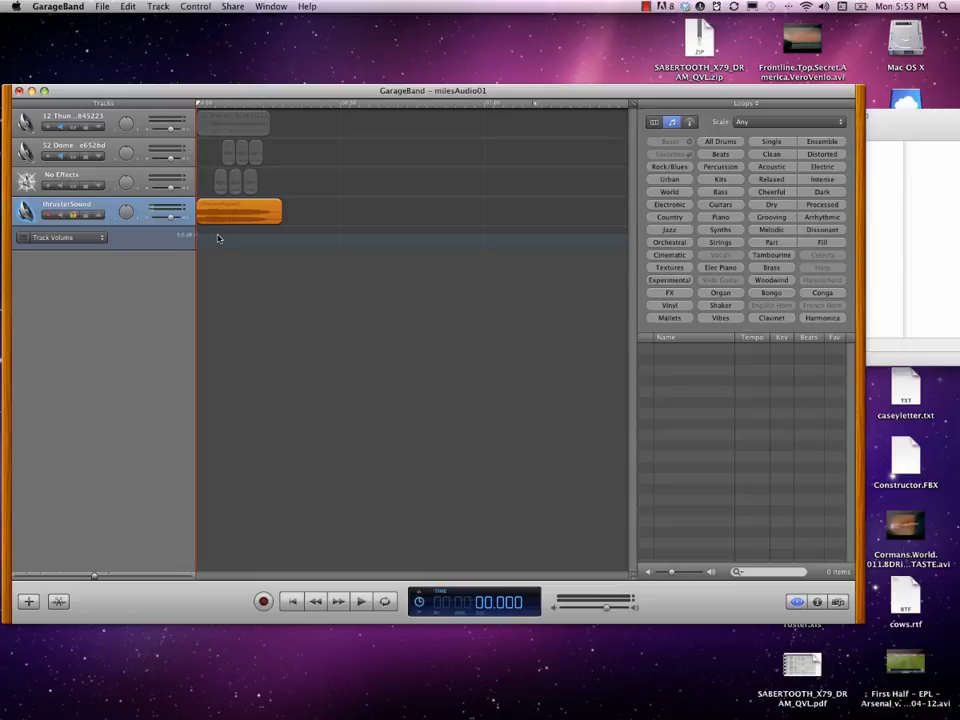
{"action": "left_click", "coordinate": [223, 239]}
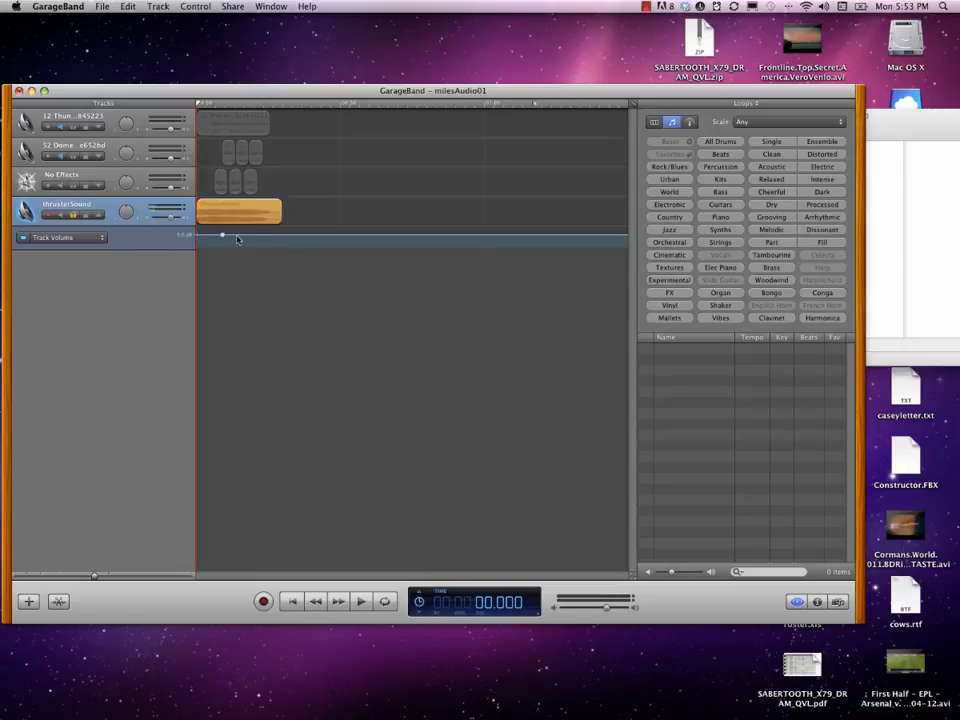
{"action": "left_click", "coordinate": [241, 237]}
{"action": "left_click", "coordinate": [271, 238]}
Shape a volume fade-in on thrusterSound from minimum at the start to full level at about 8 seconds, and play it
{"action": "left_click_drag", "start_coordinate": [198, 237], "coordinate": [198, 248]}
{"action": "left_click_drag", "start_coordinate": [223, 237], "coordinate": [235, 236]}
{"action": "key", "text": "space"}
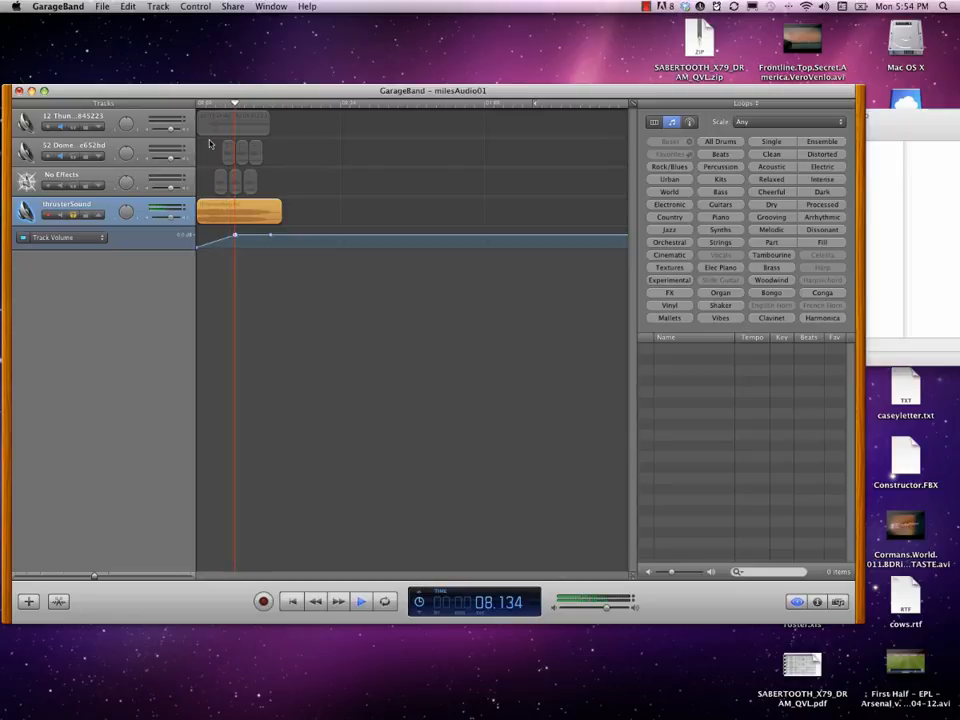
{"action": "key", "text": "space"}
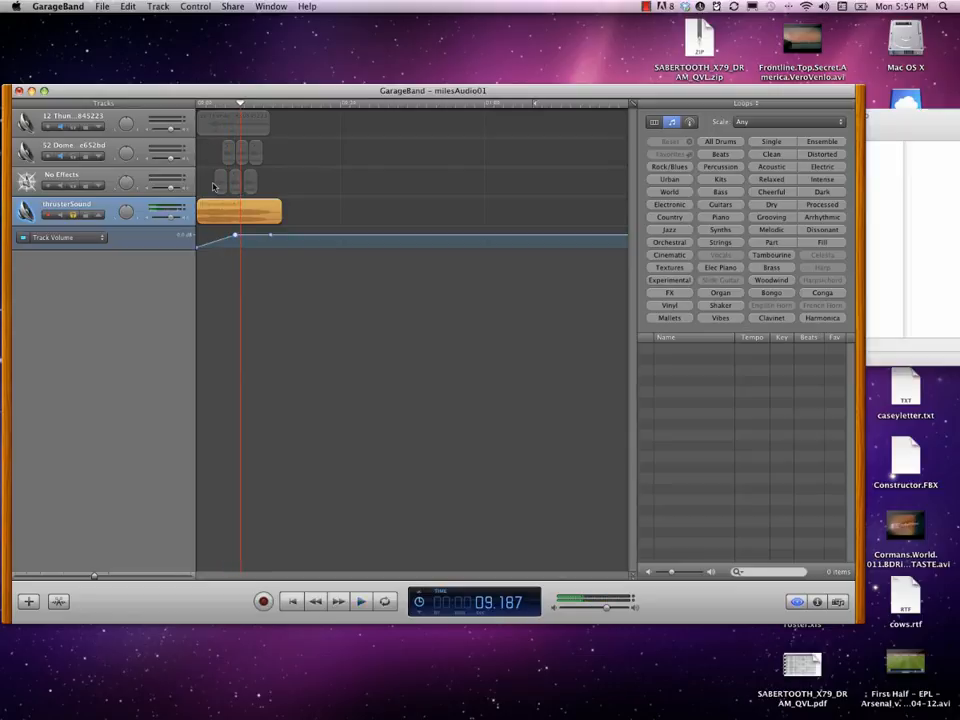
Shorten the thrusterSound fade-in so full volume is reached at about 1.5 seconds, and play it from the start
{"action": "left_click_drag", "start_coordinate": [239, 236], "coordinate": [206, 237]}
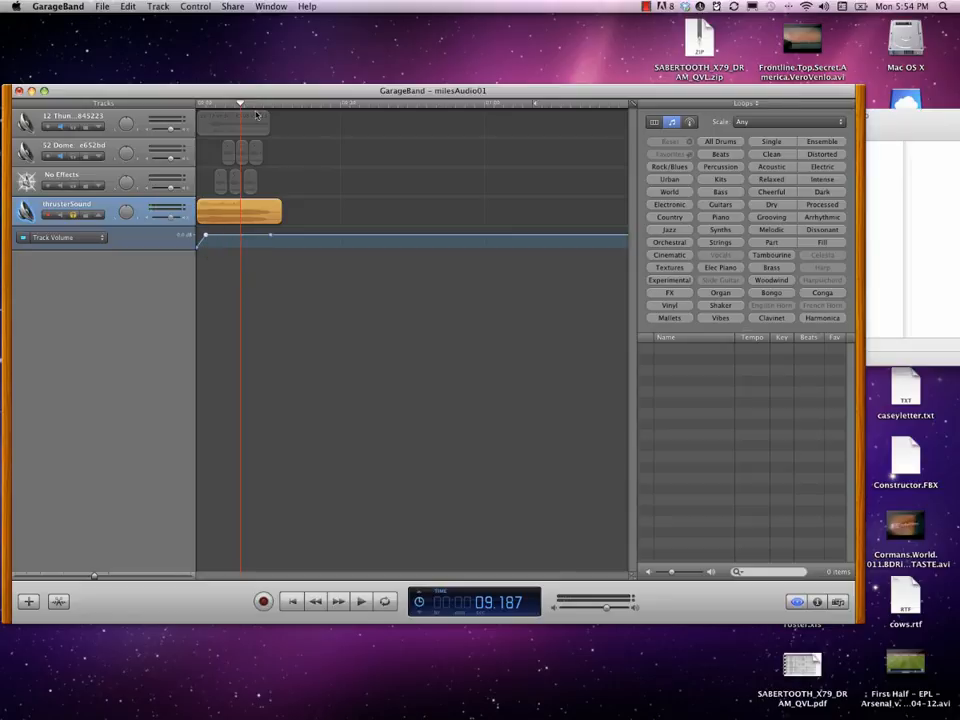
{"action": "left_click_drag", "start_coordinate": [240, 104], "coordinate": [188, 107]}
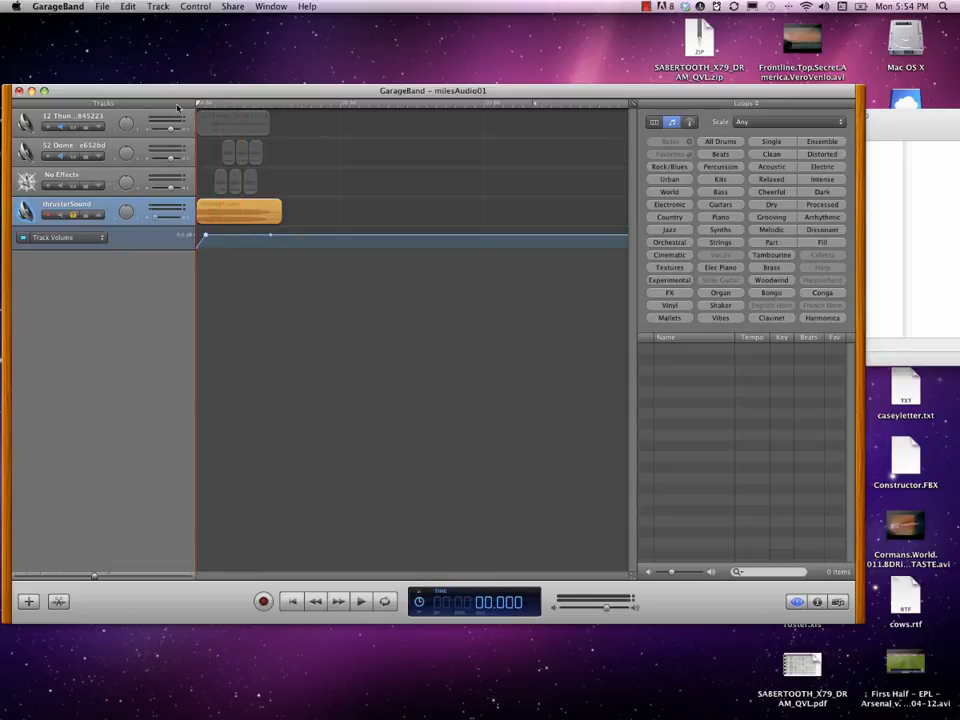
{"action": "key", "text": "space"}
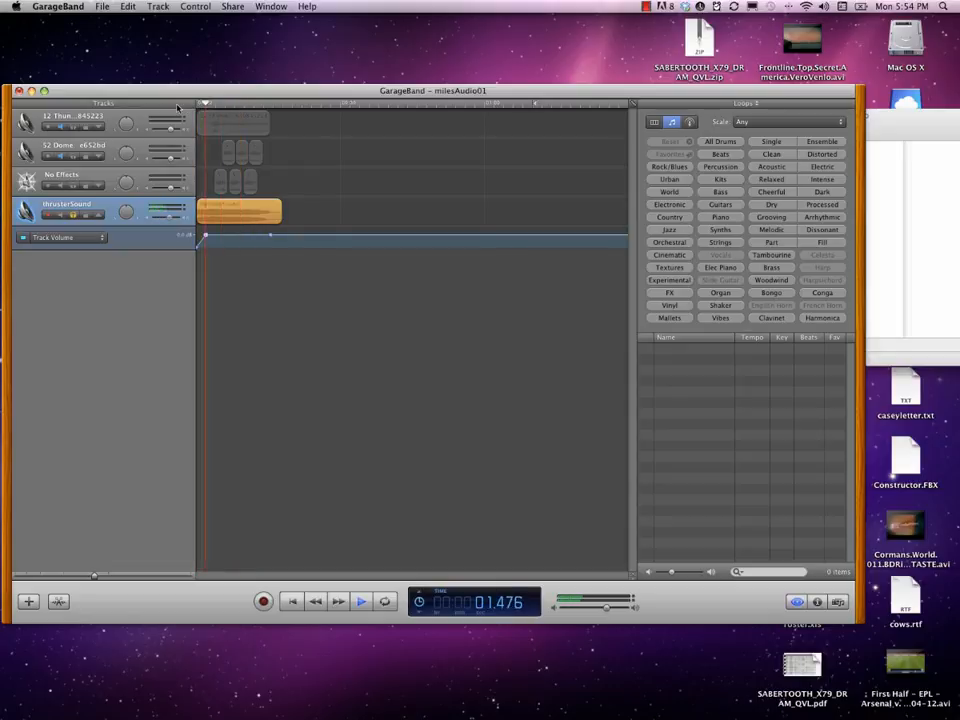
{"action": "key", "text": "space"}
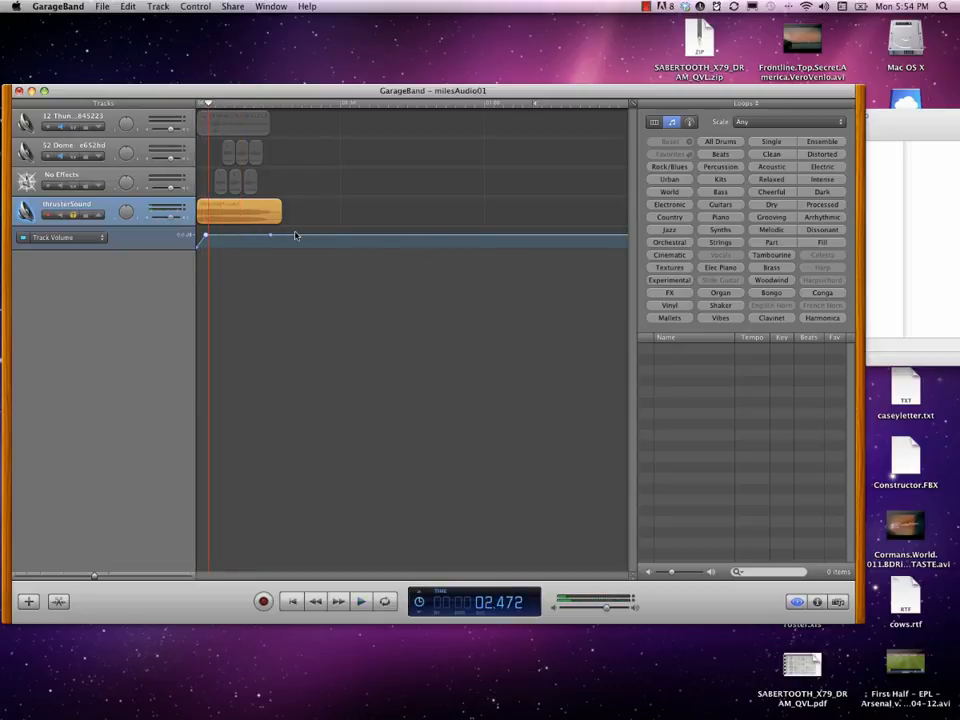
Add a volume fade-out on thrusterSound from about 4.7 seconds down to minimum at about 8 seconds, and play it from the start
{"action": "left_click_drag", "start_coordinate": [271, 236], "coordinate": [236, 246]}
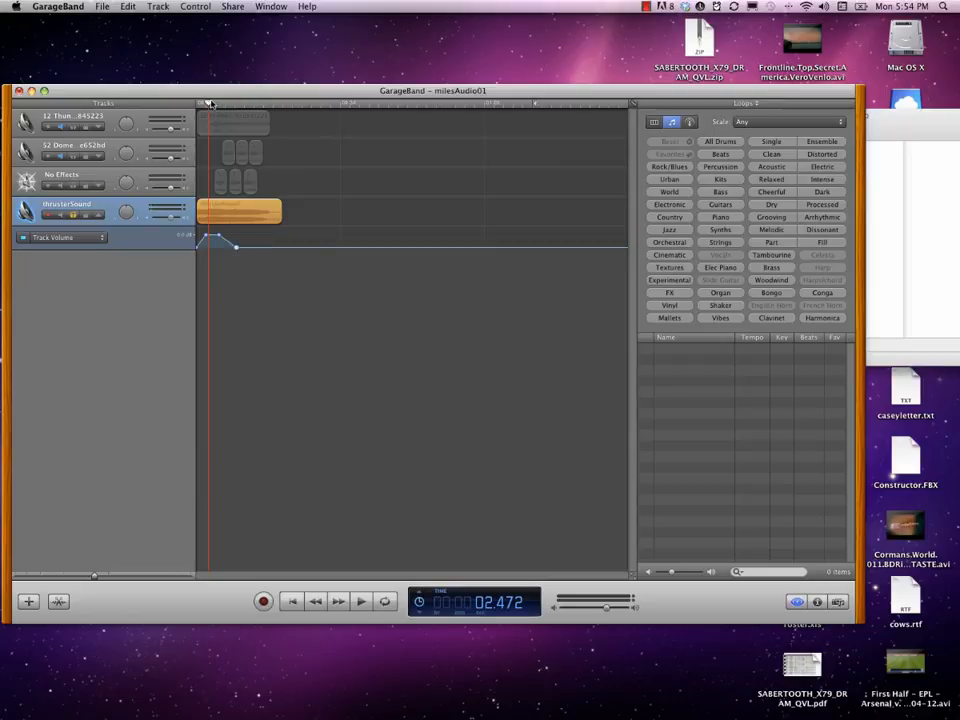
{"action": "left_click_drag", "start_coordinate": [209, 103], "coordinate": [183, 110]}
{"action": "key", "text": "space"}
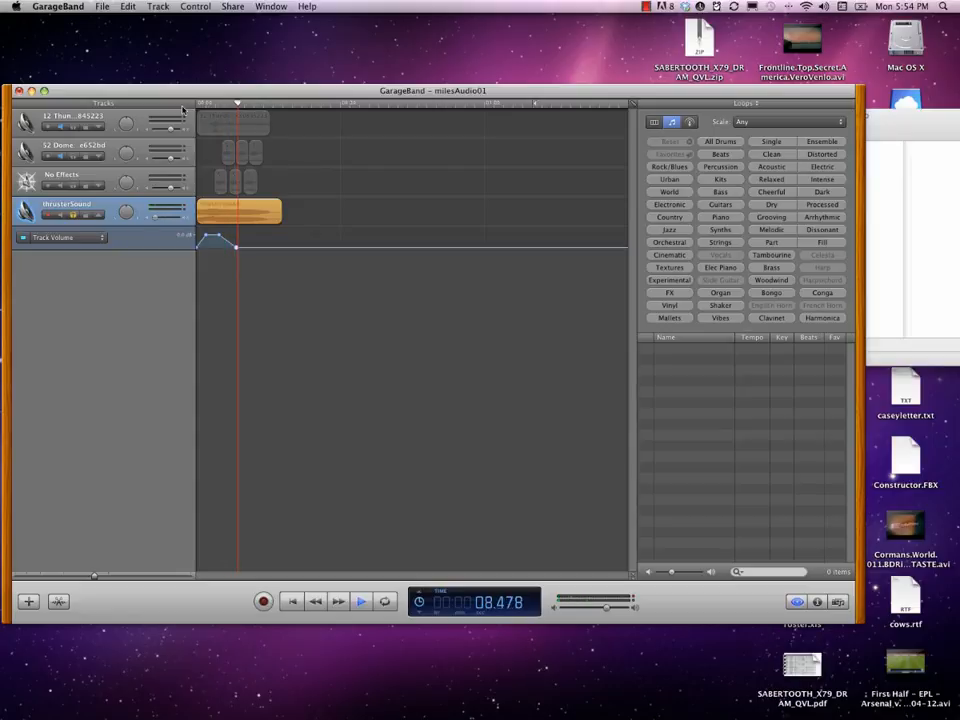
{"action": "key", "text": "space"}
Show the automation lanes of the three other tracks and hide them again
{"action": "left_click", "coordinate": [98, 186]}
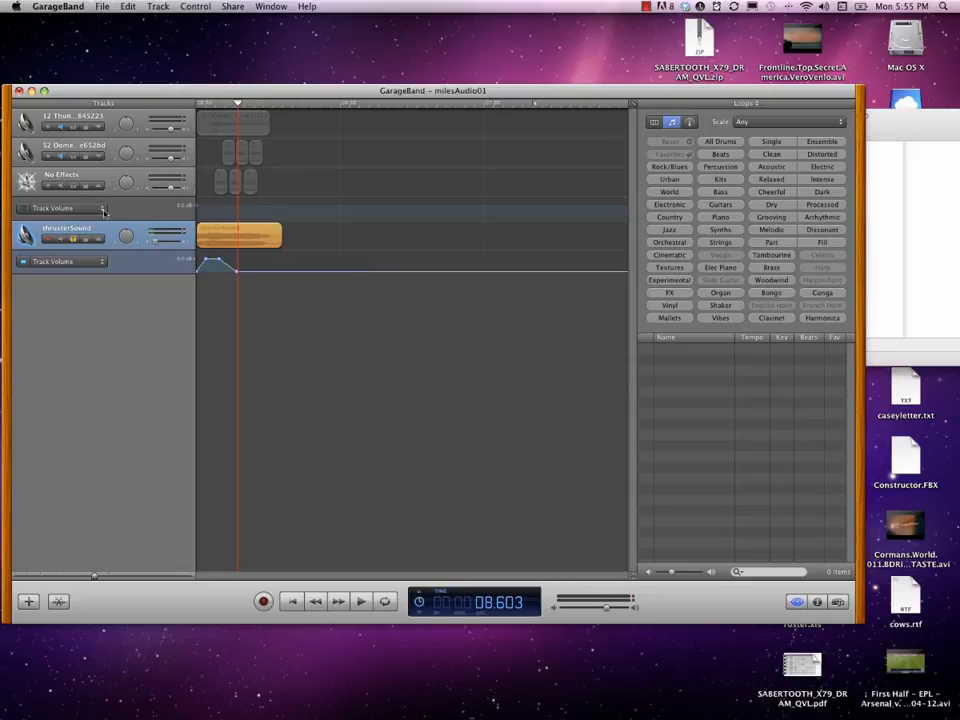
{"action": "left_click", "coordinate": [98, 157]}
{"action": "left_click", "coordinate": [98, 129]}
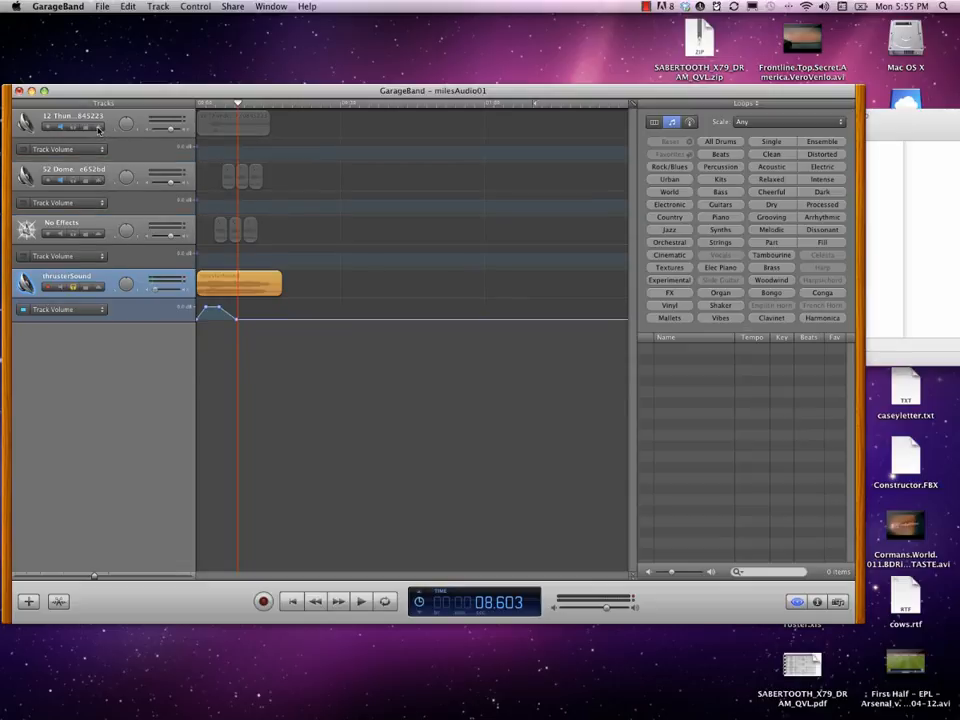
{"action": "left_click", "coordinate": [98, 129]}
{"action": "left_click", "coordinate": [98, 157]}
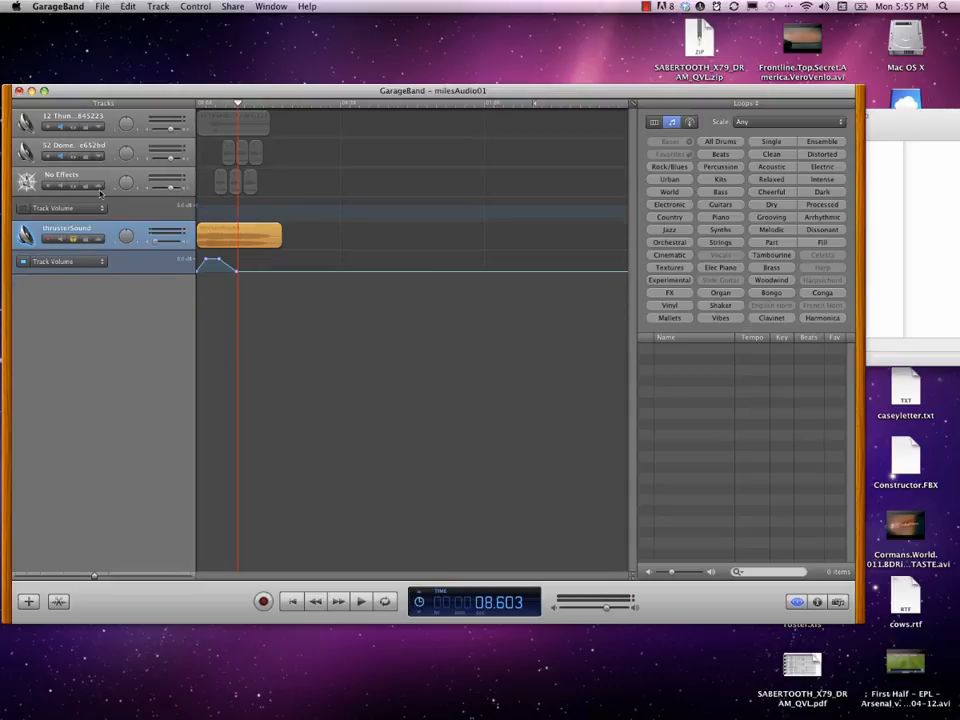
{"action": "left_click", "coordinate": [100, 187]}
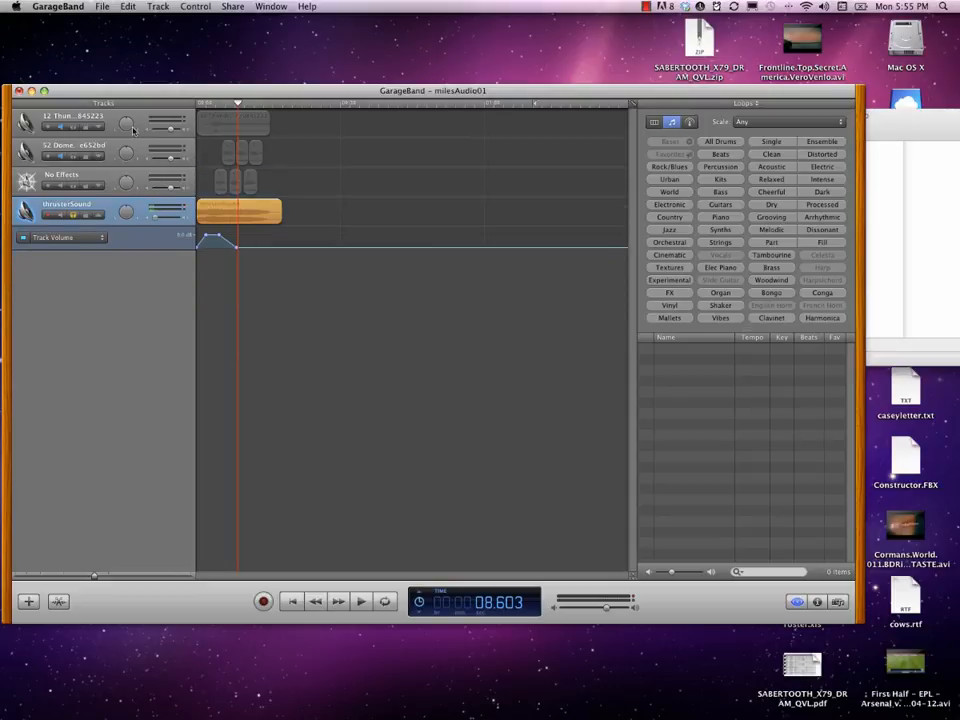
Show the thunder track's automation lane and set solo and mute so only the thunder and thrusterSound tracks are audible
{"action": "left_click", "coordinate": [99, 129]}
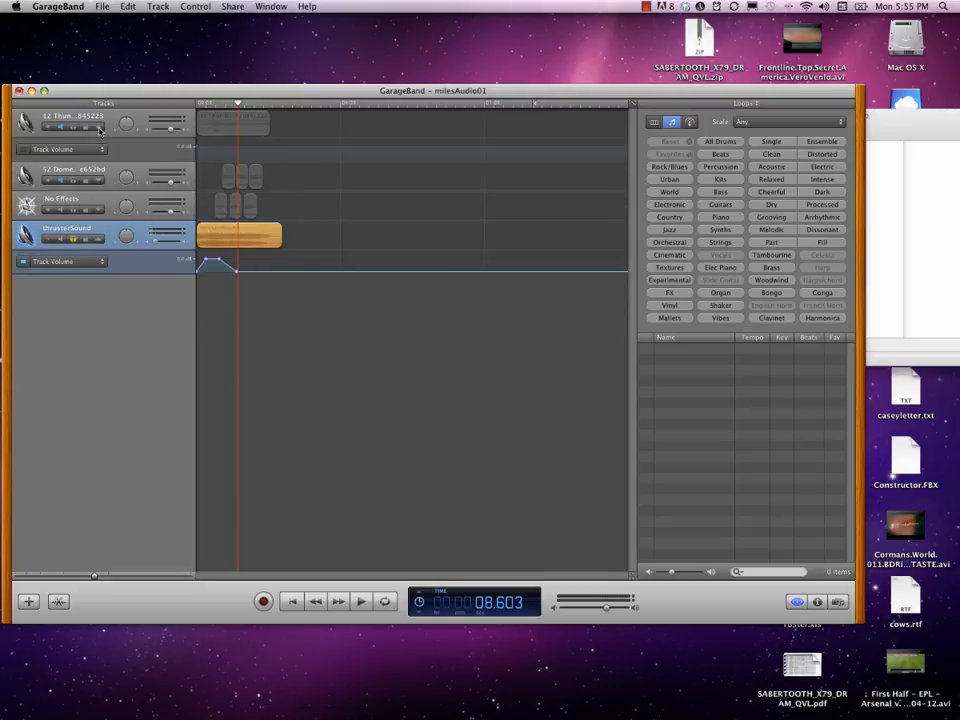
{"action": "left_click", "coordinate": [72, 210]}
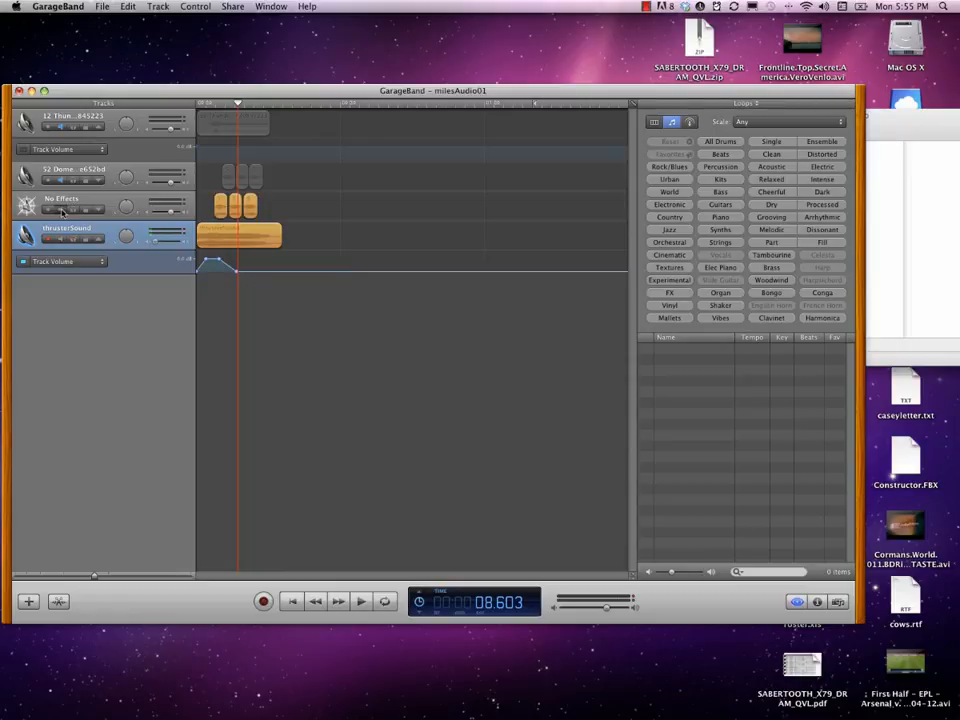
{"action": "left_click", "coordinate": [61, 210]}
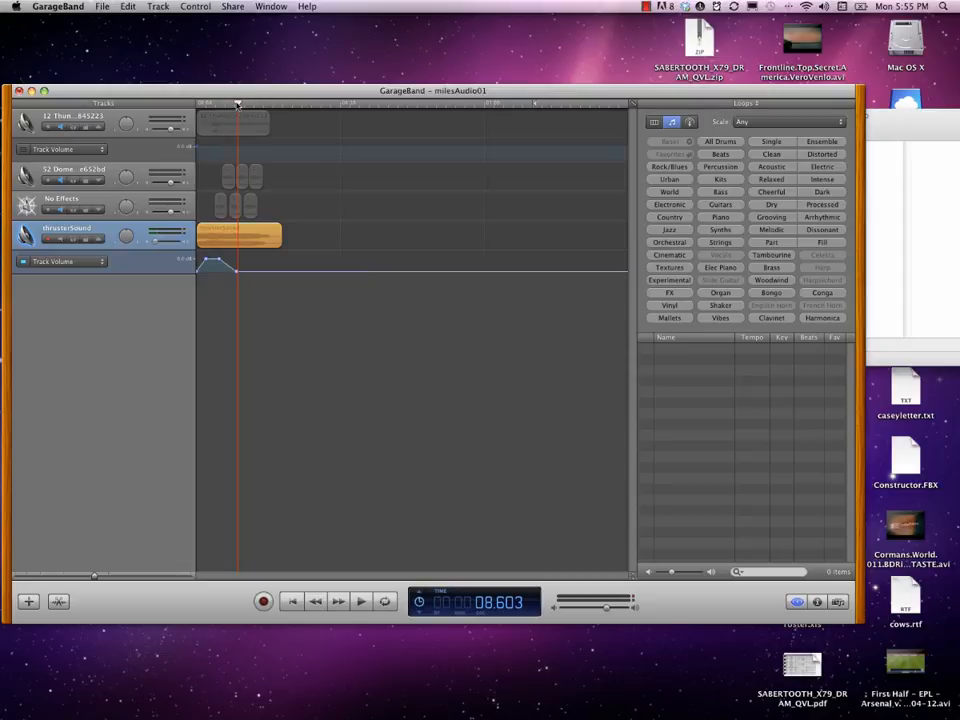
{"action": "left_click", "coordinate": [61, 128]}
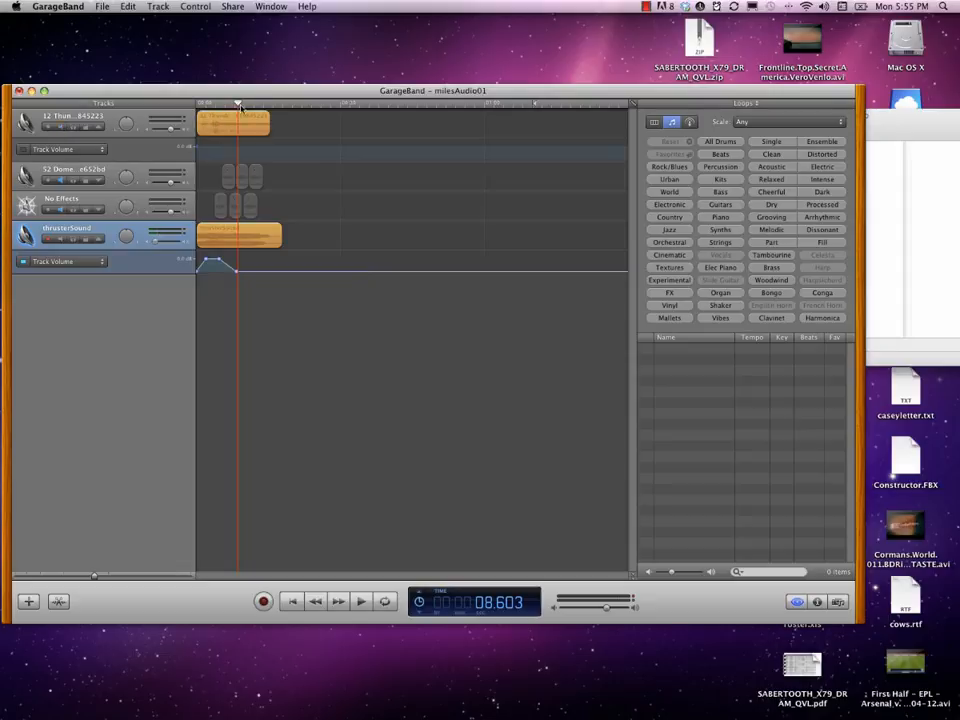
Play the thunder and thrusterSound tracks together from the beginning, then scrub the playhead to 9.875 seconds
{"action": "left_click_drag", "start_coordinate": [238, 104], "coordinate": [187, 109]}
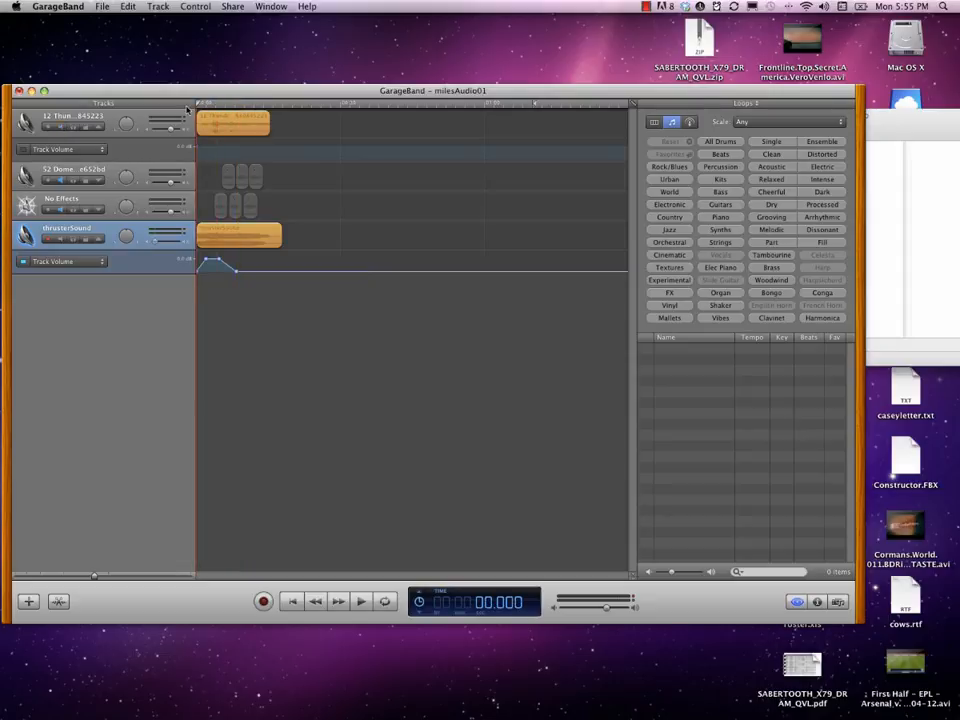
{"action": "key", "text": "space"}
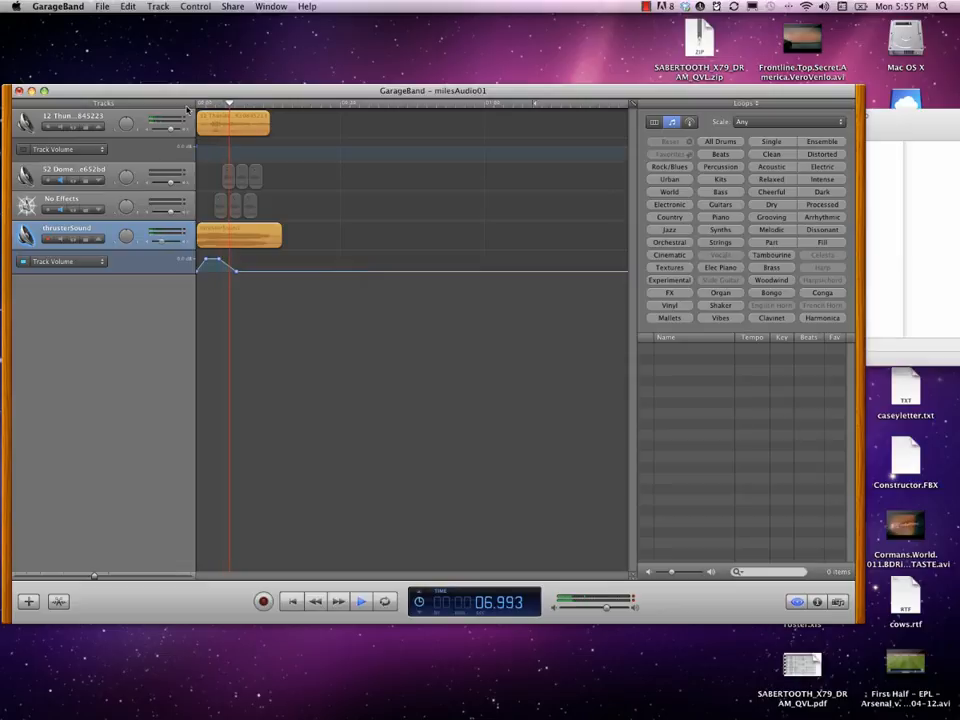
{"action": "key", "text": "space"}
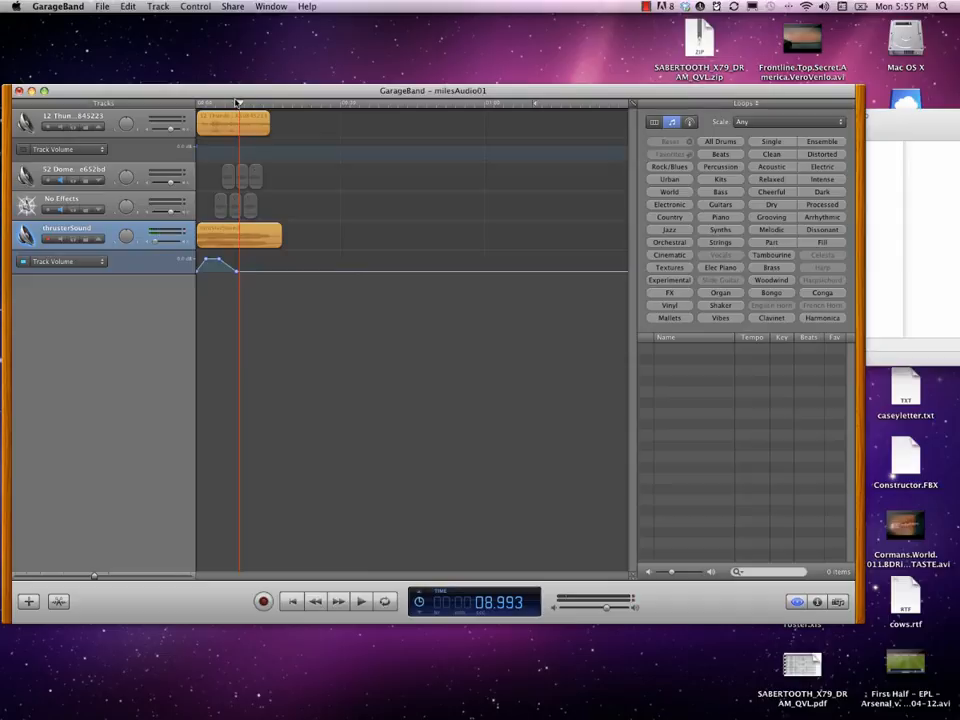
{"action": "left_click", "coordinate": [229, 103]}
{"action": "left_click", "coordinate": [222, 112]}
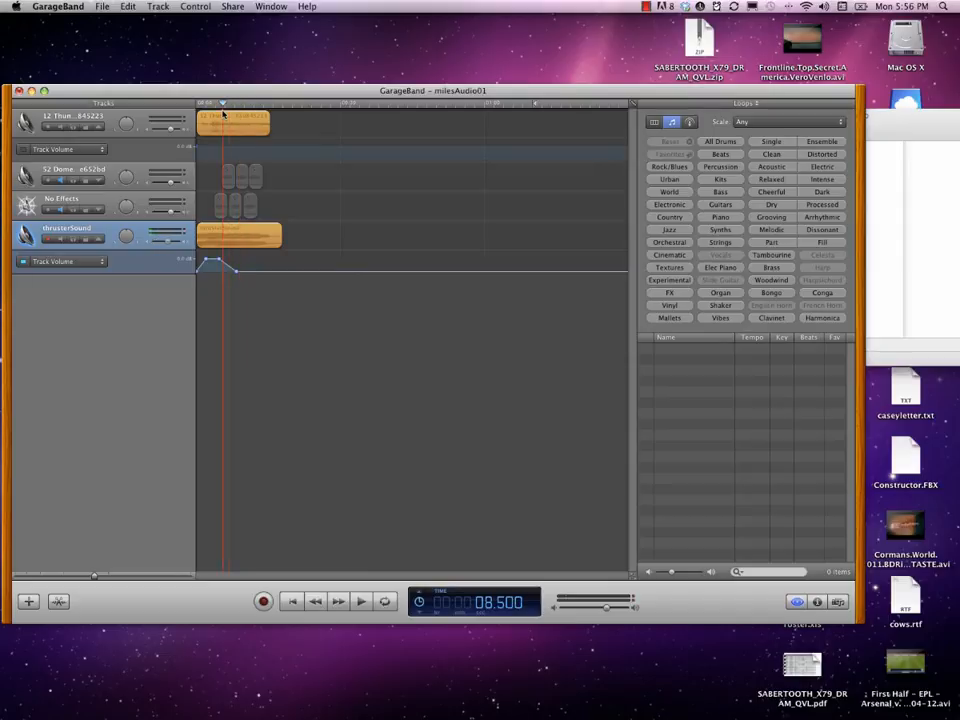
{"action": "left_click_drag", "start_coordinate": [222, 112], "coordinate": [243, 105]}
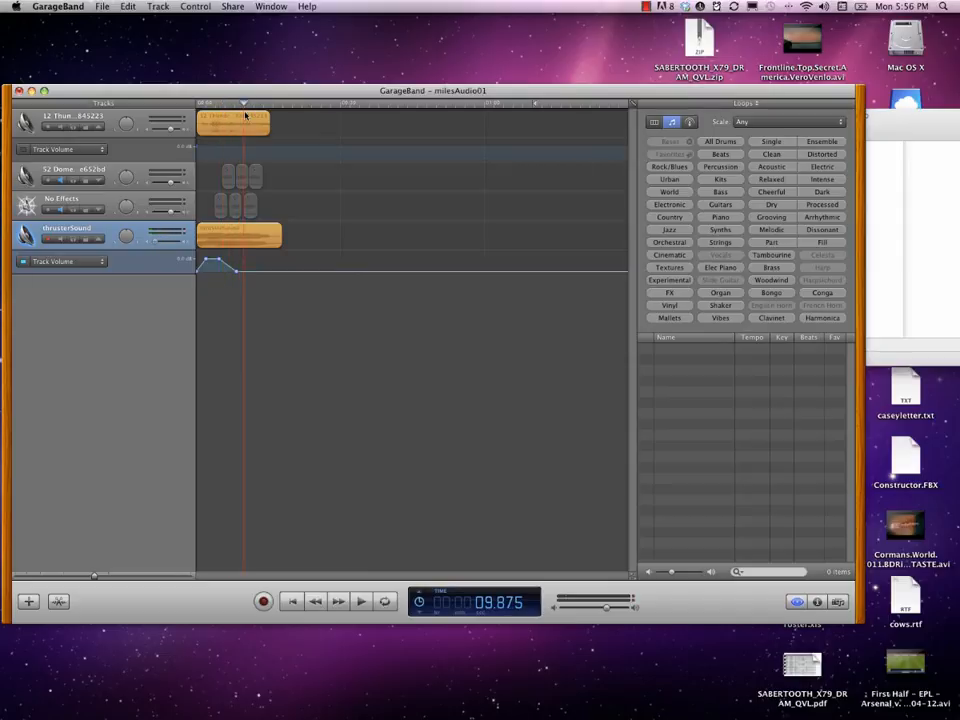
Switch the thunder track's automation to Track Pan and add two control points to its pan curve
{"action": "left_click", "coordinate": [103, 150]}
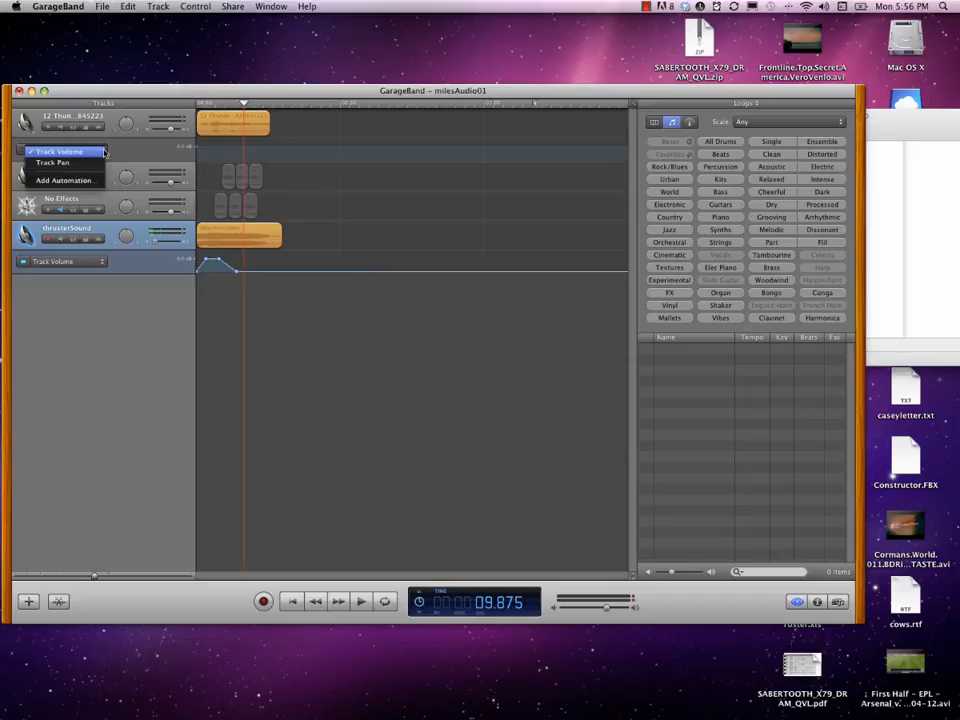
{"action": "left_click", "coordinate": [91, 164]}
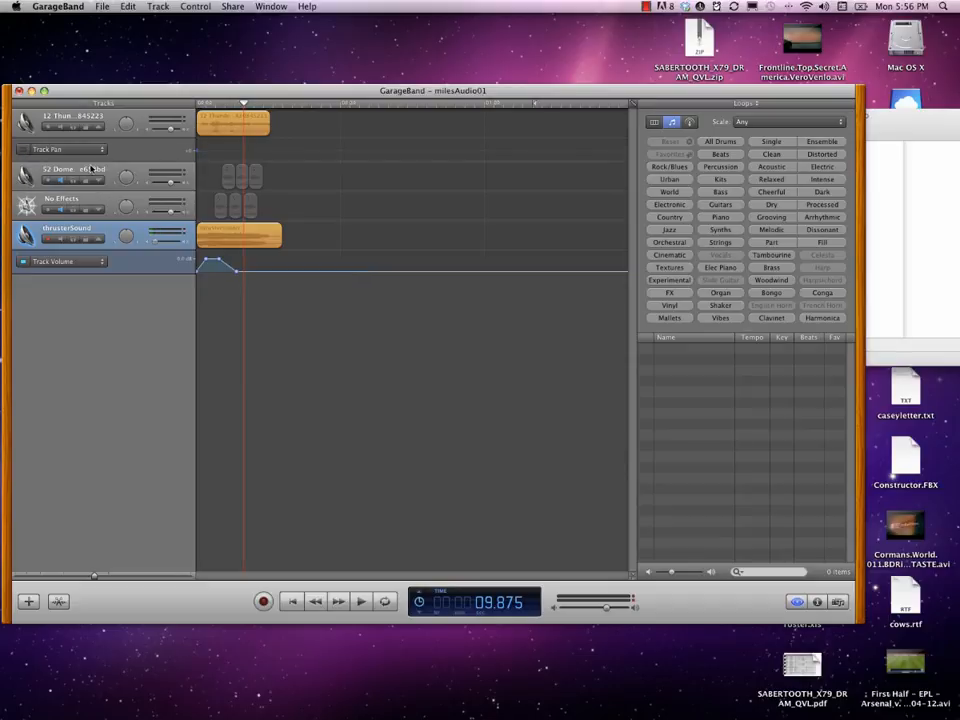
{"action": "left_click", "coordinate": [210, 151]}
{"action": "left_click", "coordinate": [239, 151]}
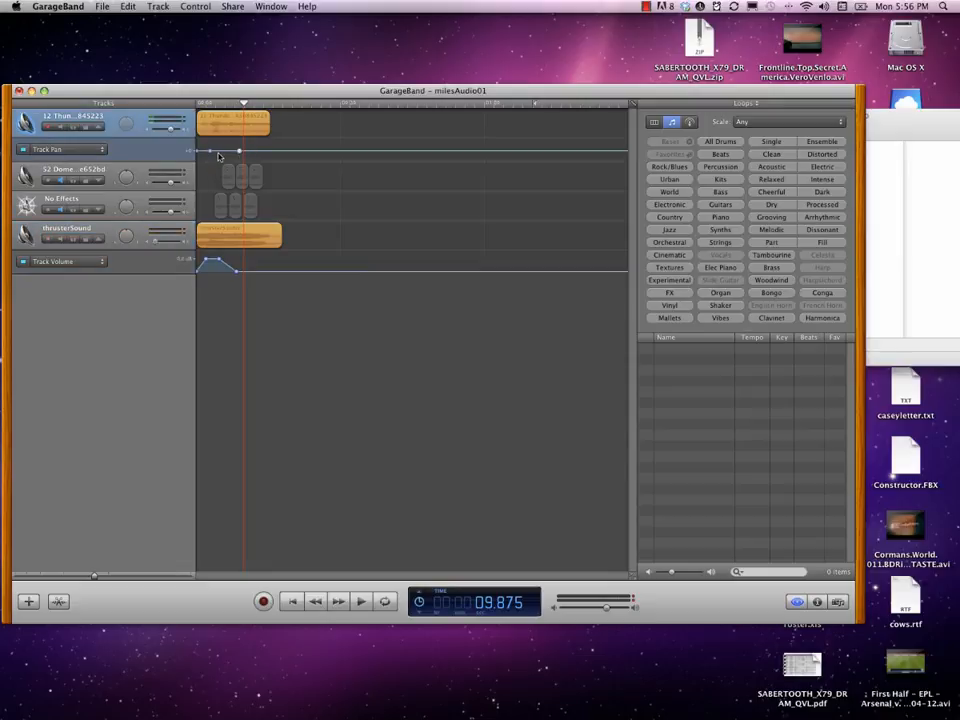
Shape the thunder track's pan to swing to the opposite side by about 7 seconds and back by about 15 seconds, and solo the track
{"action": "left_click_drag", "start_coordinate": [199, 153], "coordinate": [186, 104]}
{"action": "left_click", "coordinate": [241, 153]}
{"action": "left_click", "coordinate": [228, 146]}
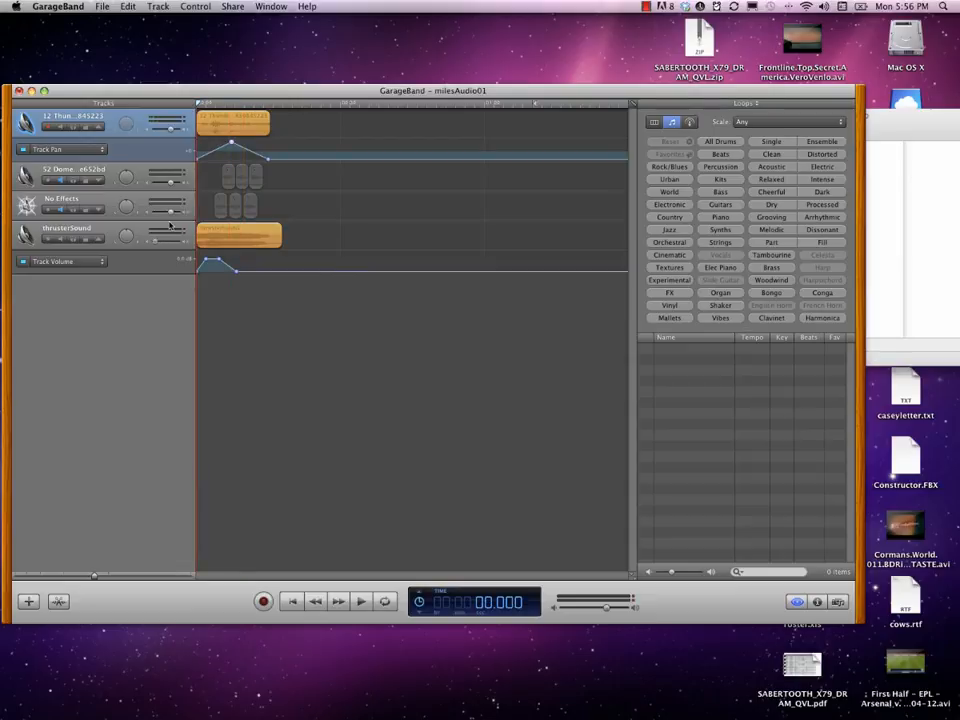
{"action": "left_click", "coordinate": [73, 128]}
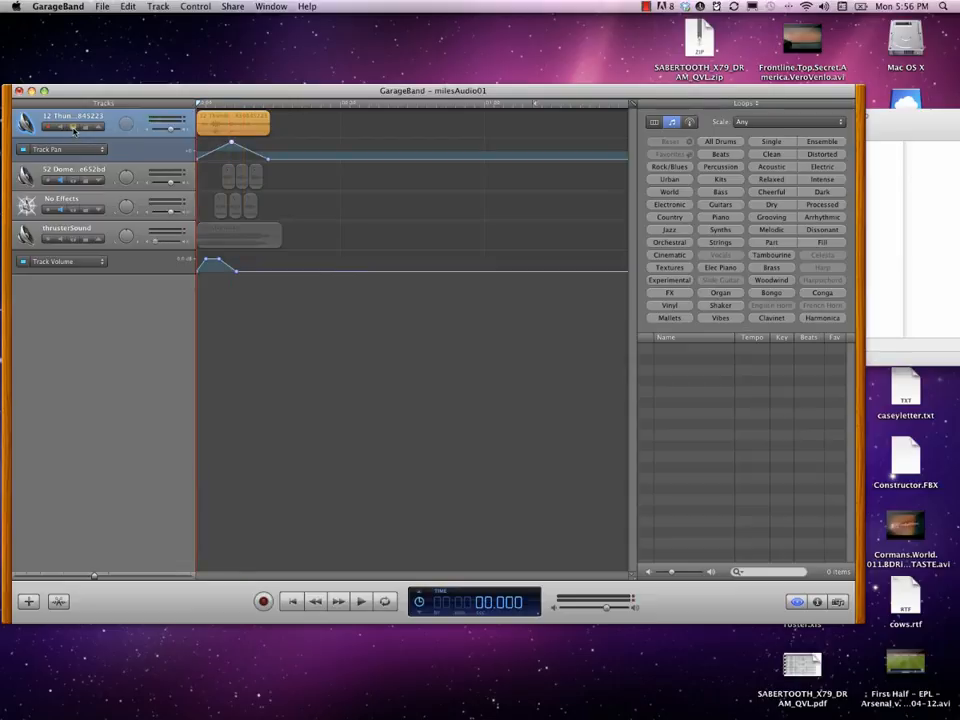
Play the soloed thunder track from the beginning past the end of its region, then return the playhead to the start
{"action": "left_click", "coordinate": [200, 101]}
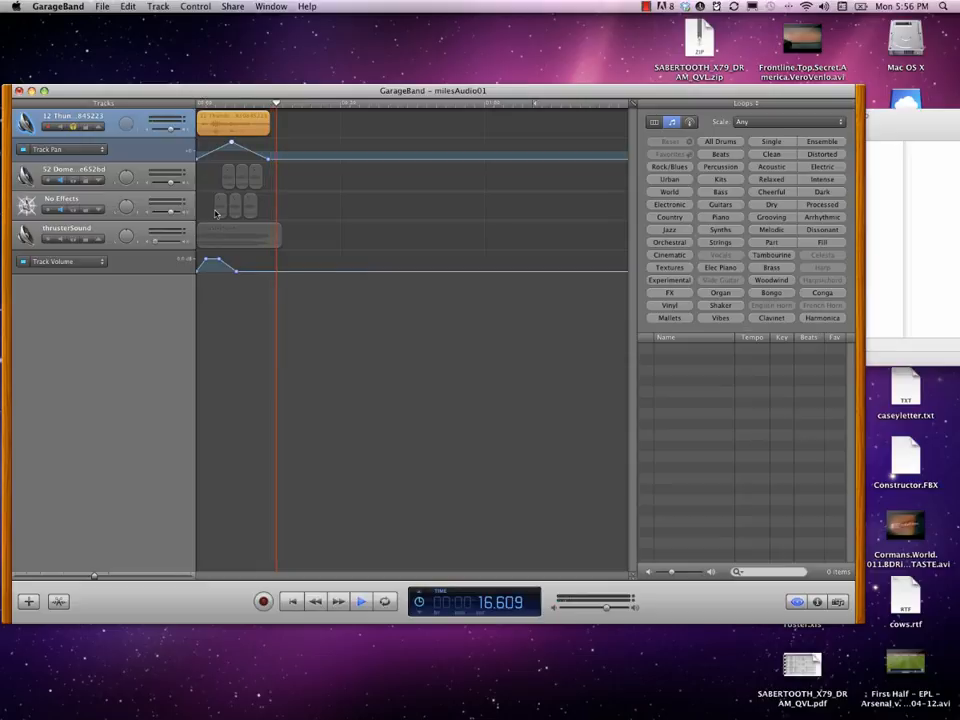
{"action": "key", "text": "space"}
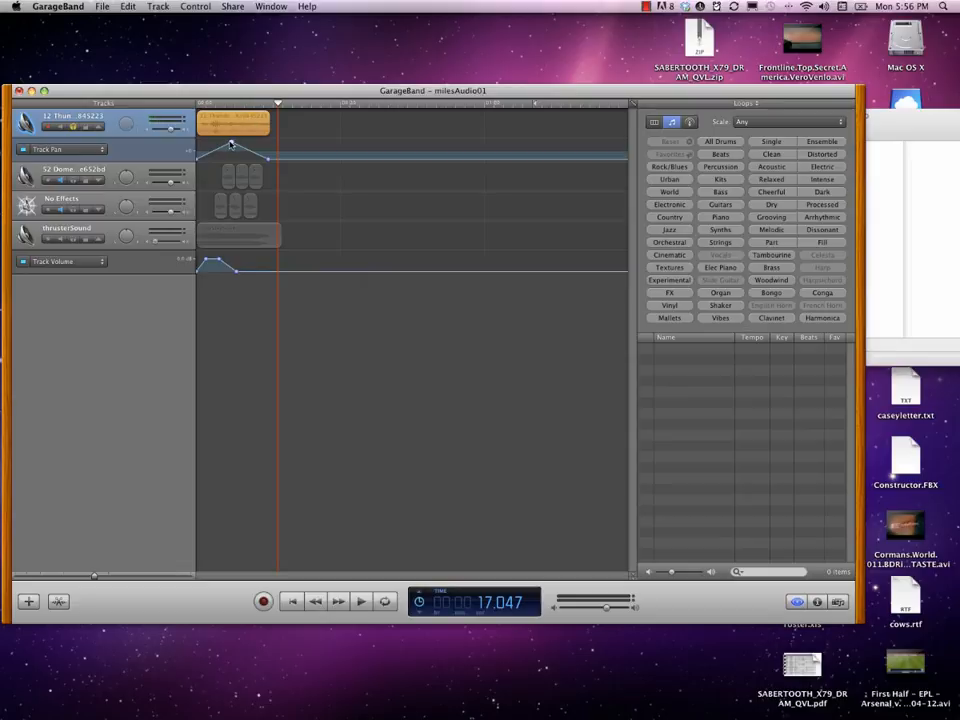
{"action": "left_click_drag", "start_coordinate": [277, 103], "coordinate": [188, 108]}
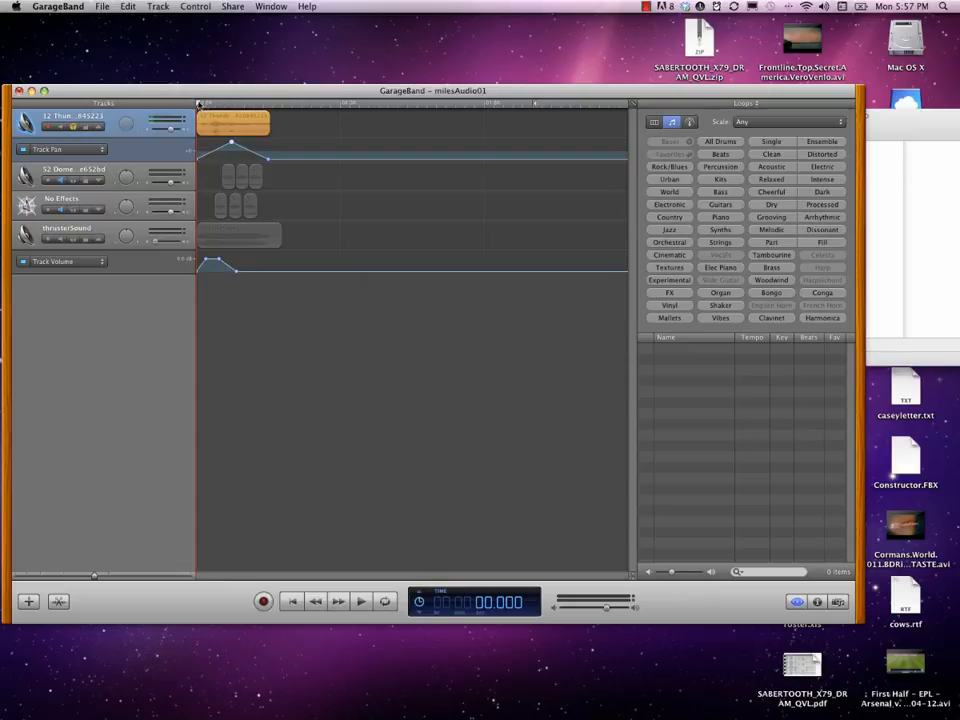
Reset the playhead to the beginning and turn off solo on the thunder track so all tracks are audible
{"action": "left_click", "coordinate": [205, 104]}
{"action": "left_click_drag", "start_coordinate": [203, 106], "coordinate": [191, 105]}
{"action": "left_click", "coordinate": [73, 127]}
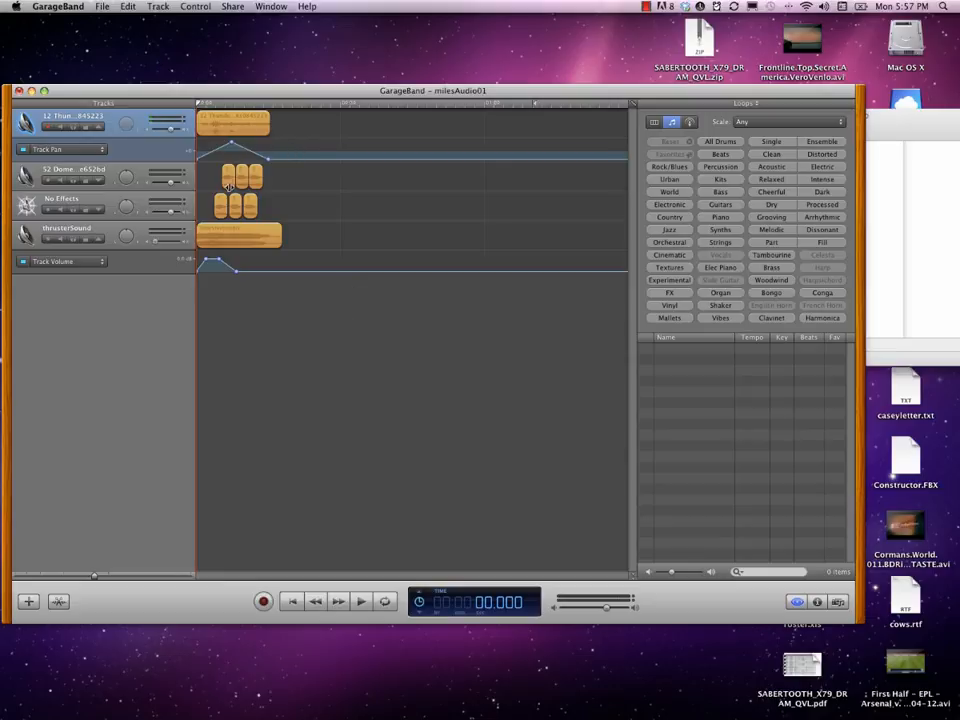
Show the master track and shape its Master Volume curve to fade in until about 6 seconds and out by about 12 seconds
{"action": "left_click", "coordinate": [155, 6]}
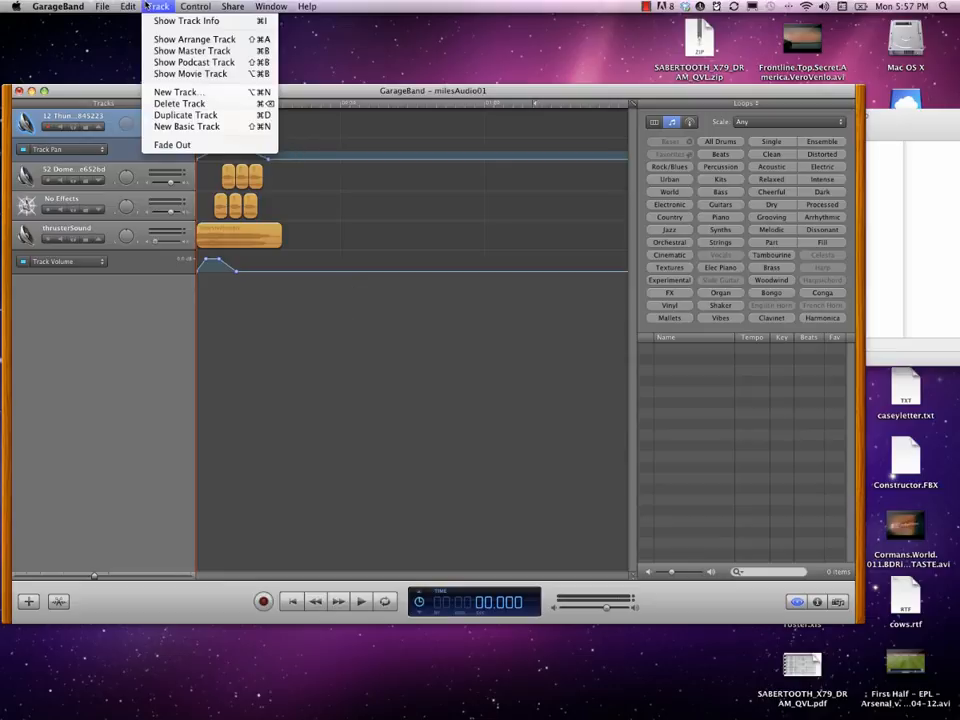
{"action": "left_click", "coordinate": [197, 51]}
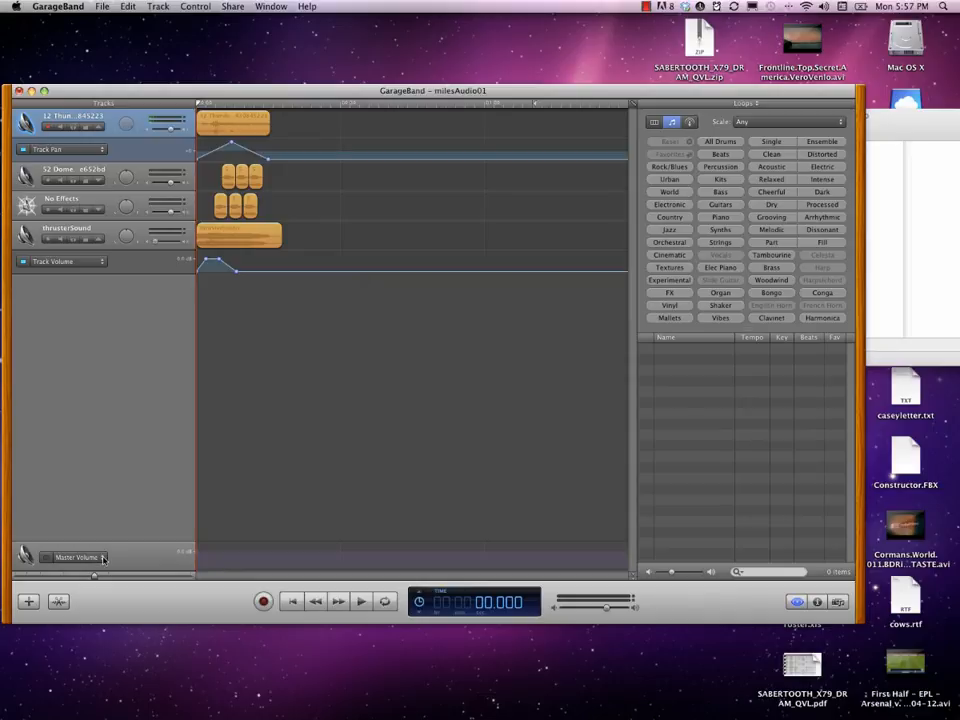
{"action": "left_click", "coordinate": [199, 555]}
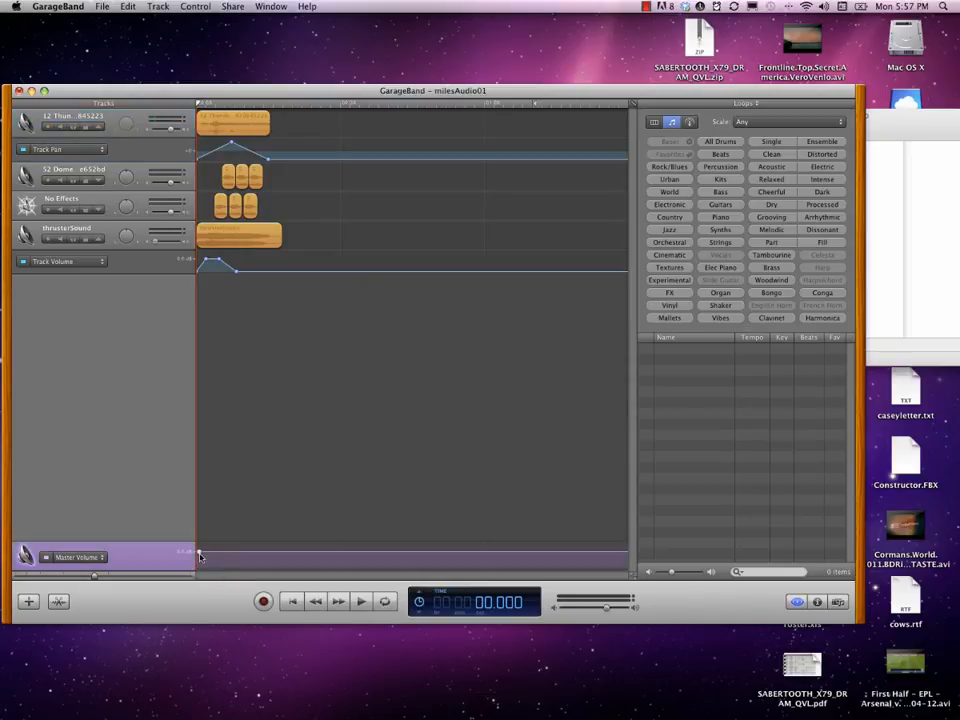
{"action": "left_click_drag", "start_coordinate": [199, 555], "coordinate": [224, 552]}
{"action": "left_click", "coordinate": [198, 554]}
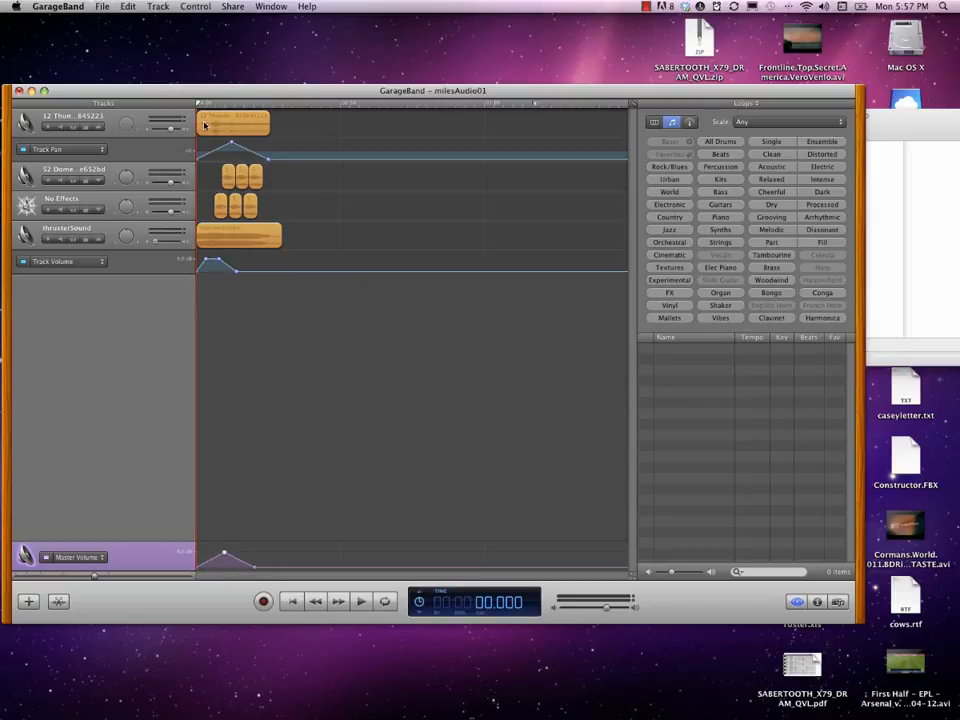
Play the full mix from the beginning to check the master volume fade, stopping at about 17 seconds
{"action": "key", "text": "space"}
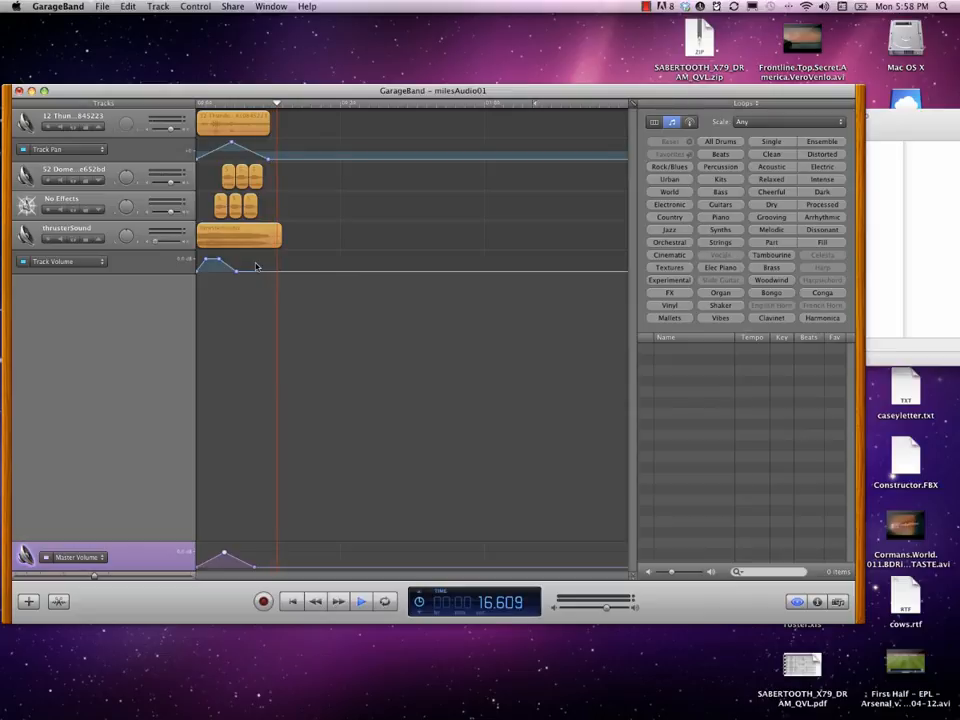
{"action": "key", "text": "space"}
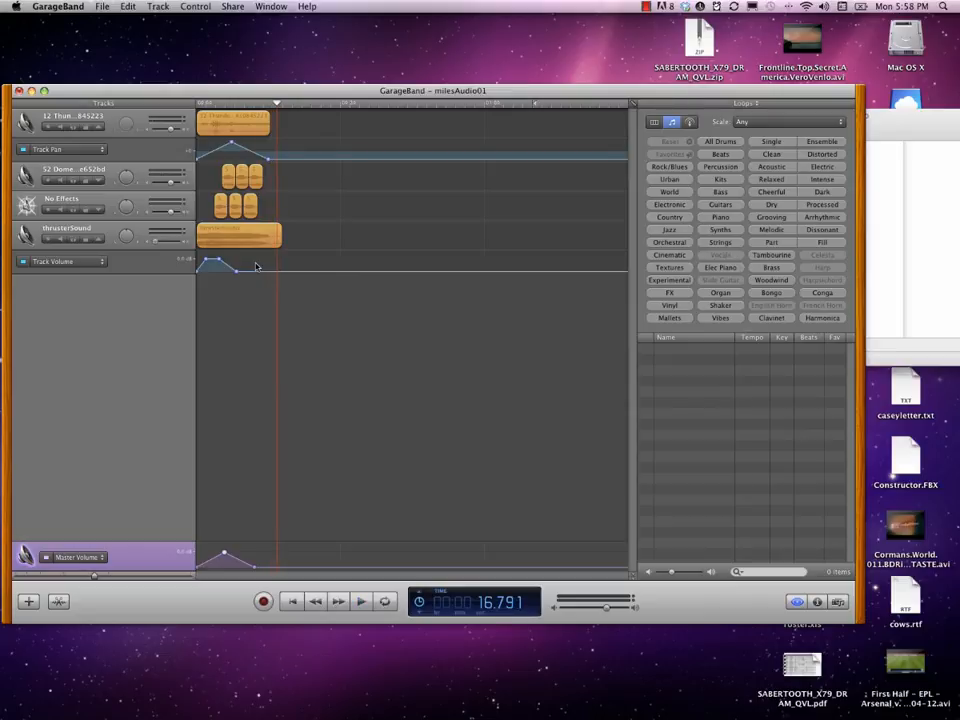